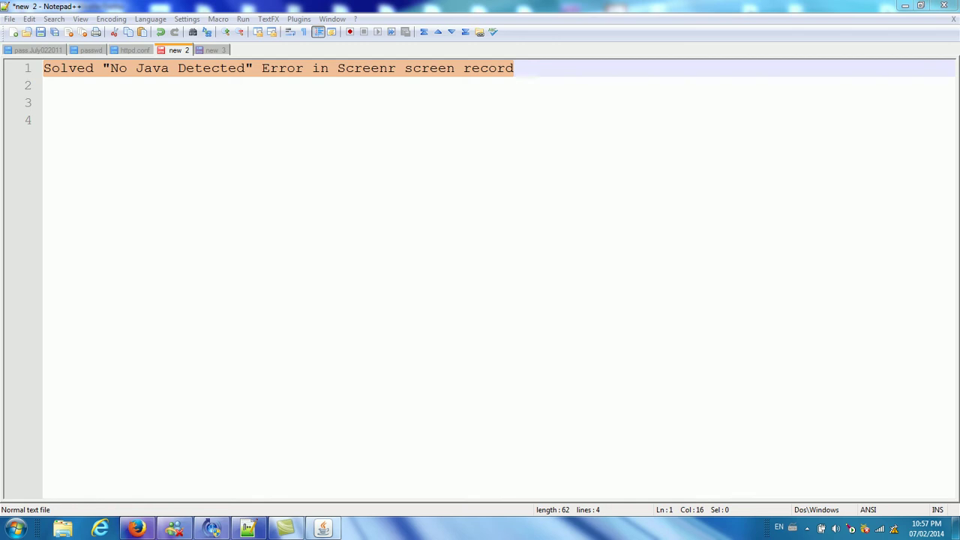
Step: Select the title line and the word Screenr in the Notepad++ notes
key(Home)
key(shift+Right)
key(shift+Right)
key(shift+Right)
key(shift+Right)
key(shift+Right)
key(shift+Right)
key(shift+Right)
key(shift+Right)
key(shift+Right)
key(shift+Right)
key(shift+Right)
key(shift+Right)
key(shift+Right)
key(shift+Right)
key(shift+Right)
key(shift+Right)
key(shift+Right)
key(shift+Right)
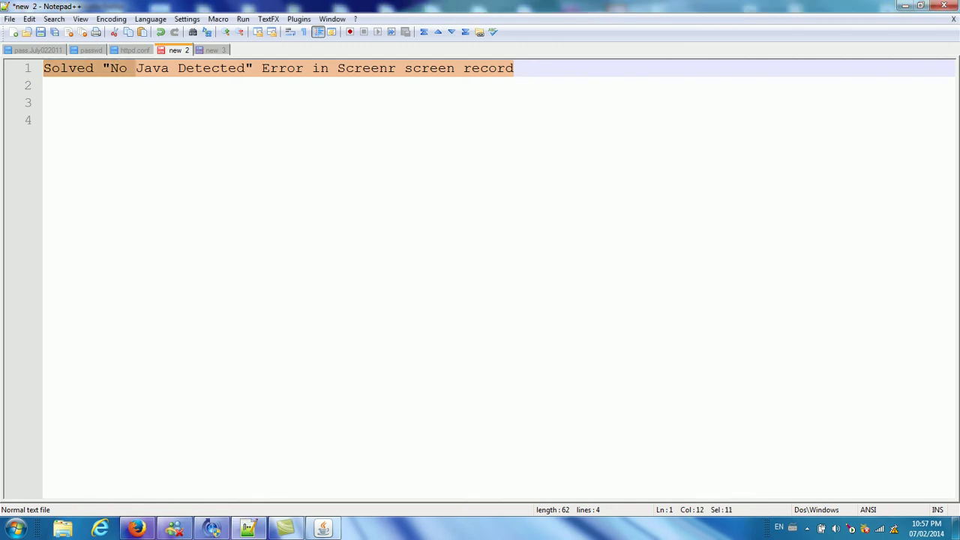
key(shift+Right)
key(shift+Right)
key(shift+Right)
key(shift+Right)
key(shift+Right)
key(shift+Right)
key(shift+Right)
key(shift+Right)
key(shift+Right)
key(shift+Right)
key(shift+Right)
key(shift+Right)
key(shift+Right)
key(shift+Right)
key(shift+Right)
key(shift+Right)
key(shift+Right)
key(shift+Right)
key(shift+Right)
key(shift+Right)
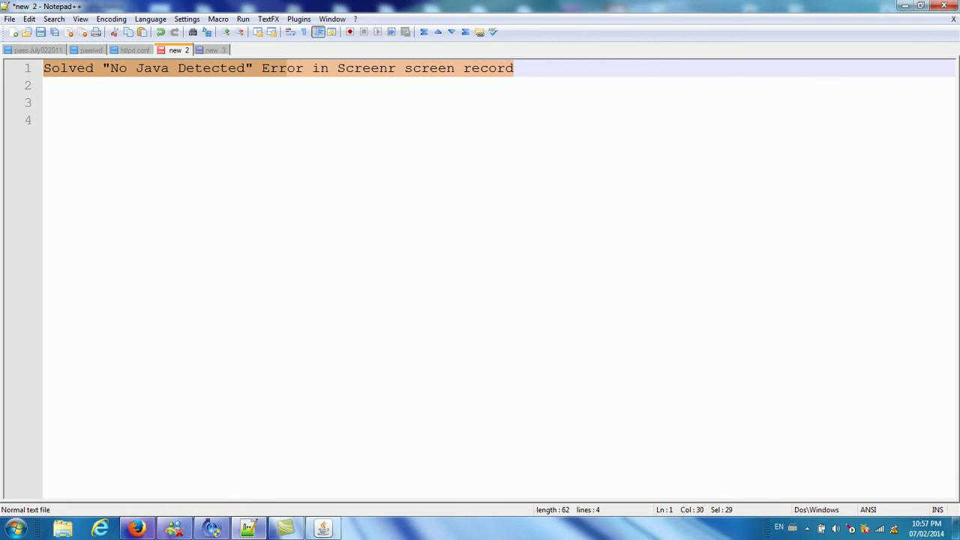
key(shift+Right)
key(shift+Right)
key(shift+Right)
key(shift+Right)
key(shift+Right)
key(shift+Right)
key(shift+Right)
key(shift+Right)
key(shift+Right)
key(shift+Right)
key(shift+Right)
key(shift+Right)
key(shift+Right)
key(shift+Right)
key(shift+Right)
key(shift+Right)
key(shift+Right)
key(shift+Right)
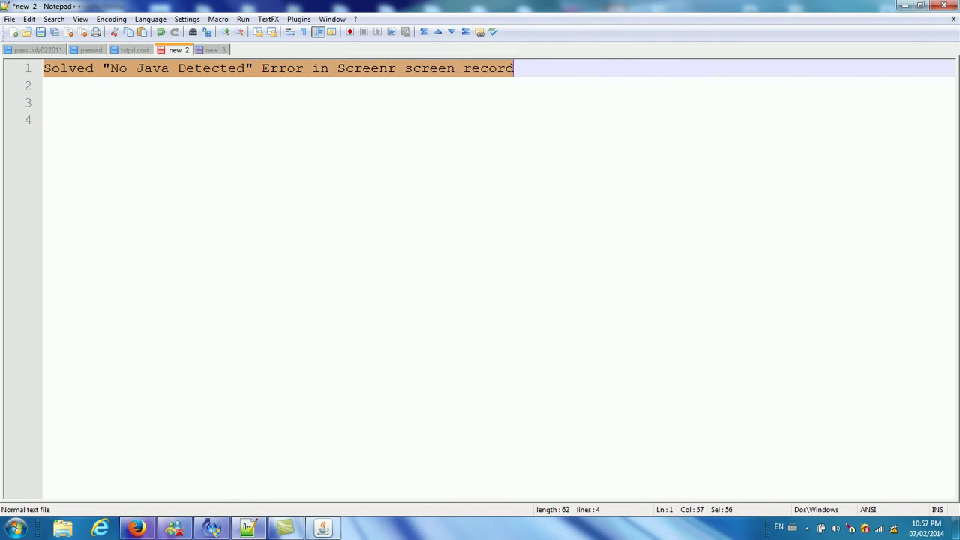
click(328, 68)
shift+click(395, 69)
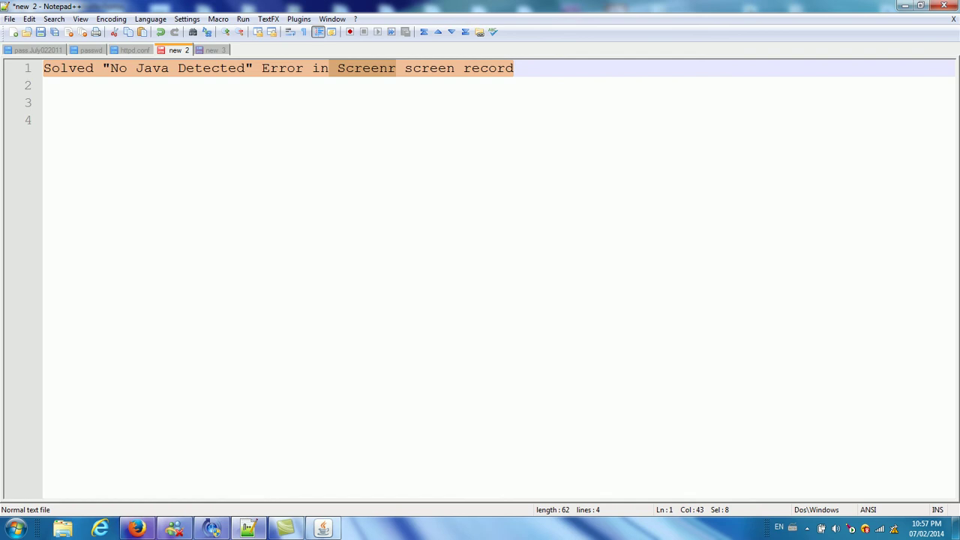
Step: Select the screenr.com address on the No Java Detected page, then return to the new 3 notes
click(137, 528)
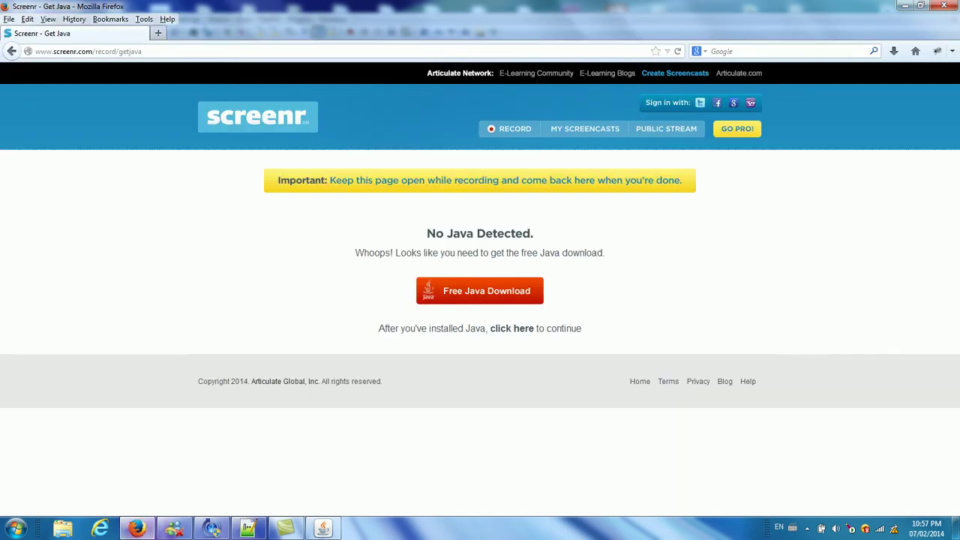
drag(93, 51, 35, 51)
click(248, 529)
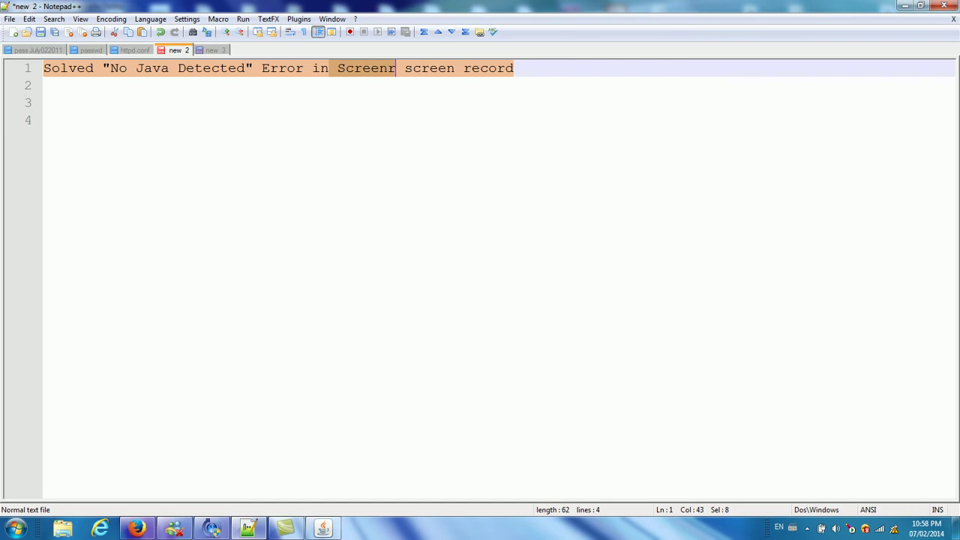
key(ctrl+Tab)
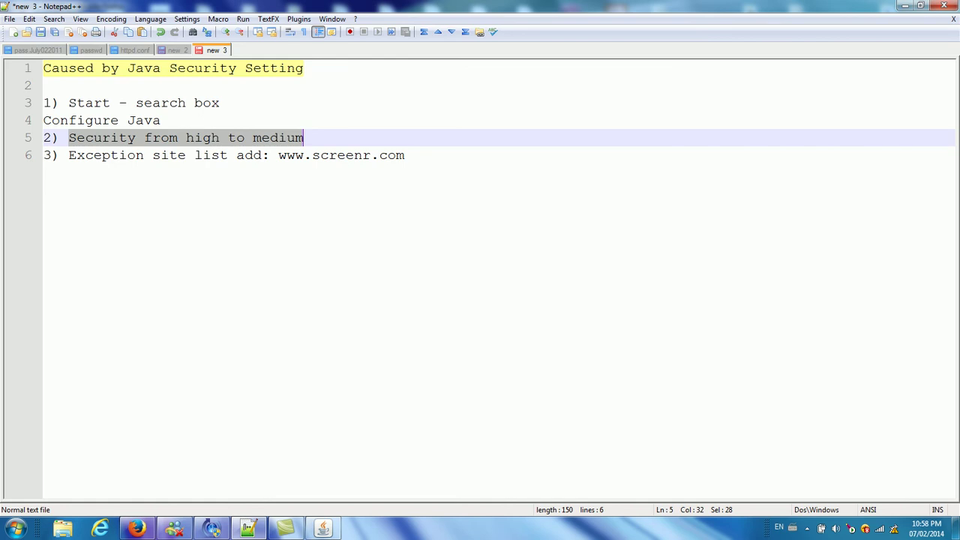
Step: Copy the text 'Configure Java' from the new 3 fix steps
drag(68, 103, 220, 103)
drag(161, 120, 43, 120)
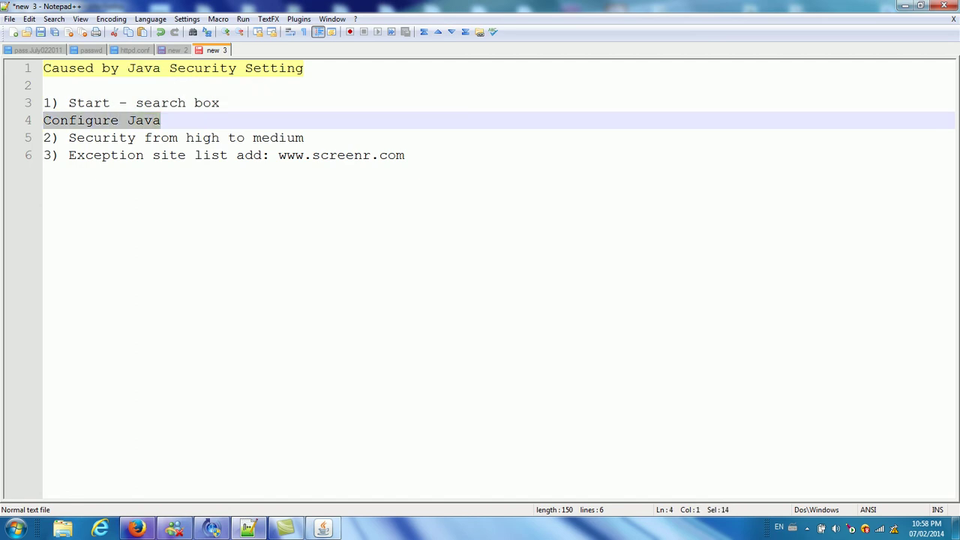
right_click(51, 121)
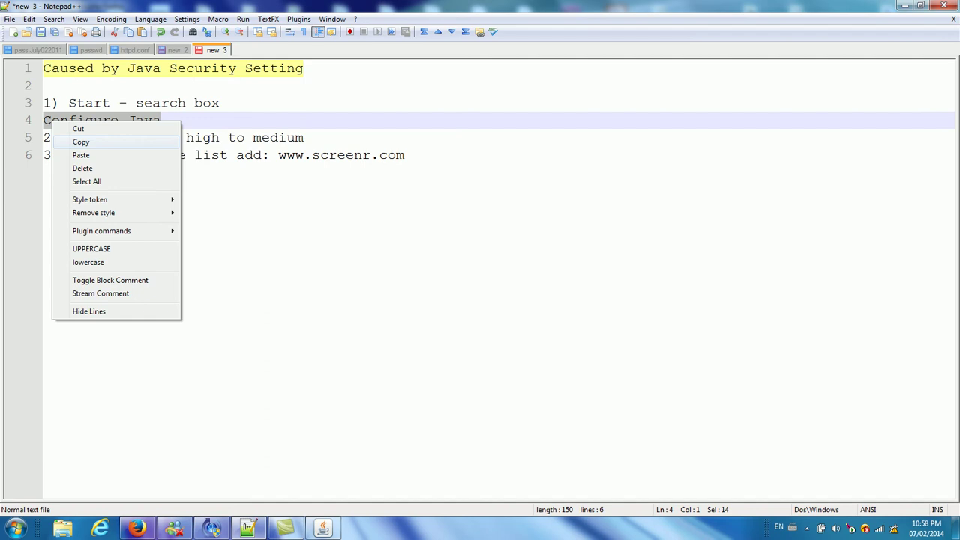
click(81, 142)
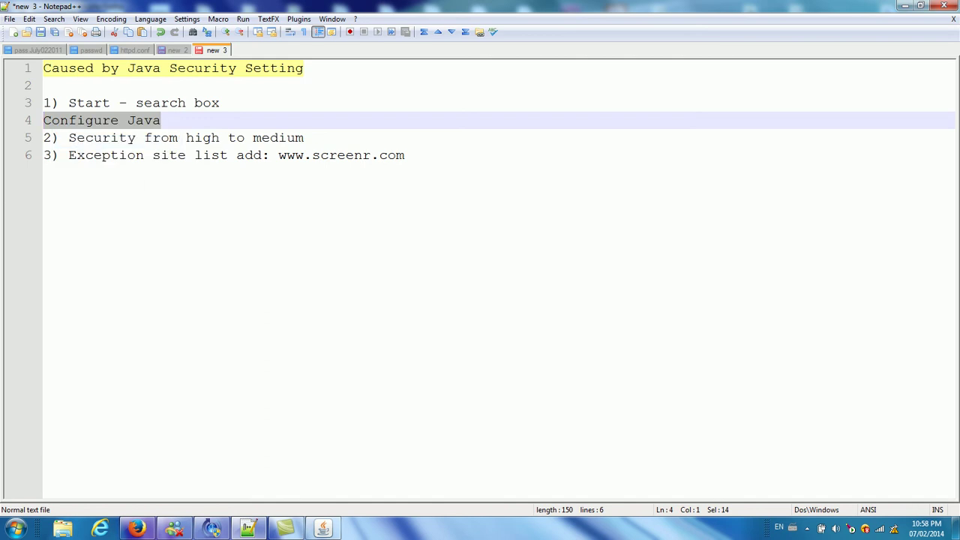
Step: Paste 'Configure Java' into the Start menu search box
click(16, 529)
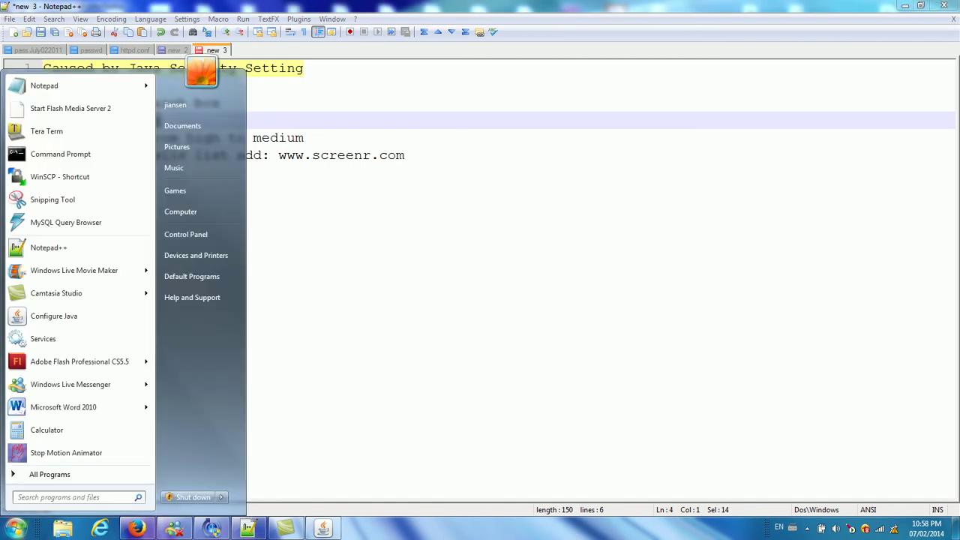
right_click(30, 497)
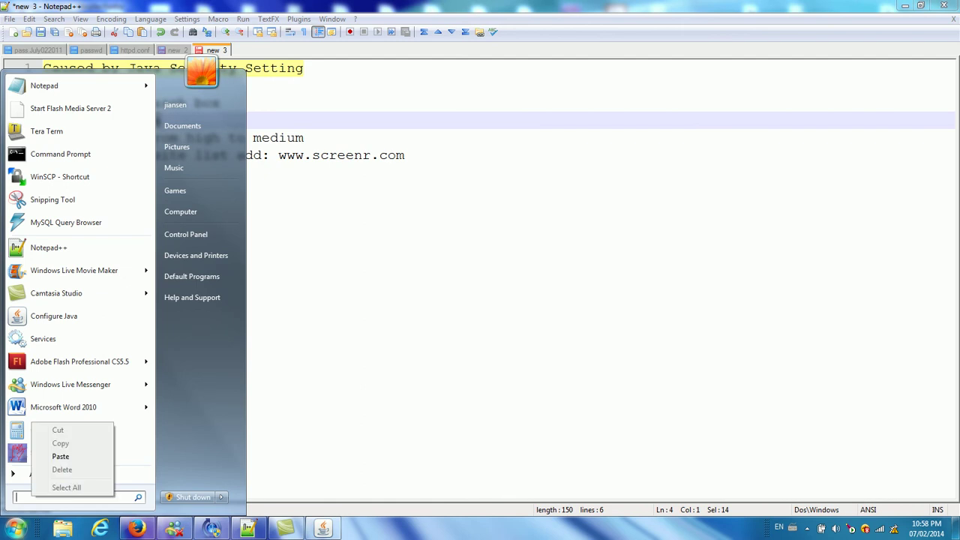
click(60, 454)
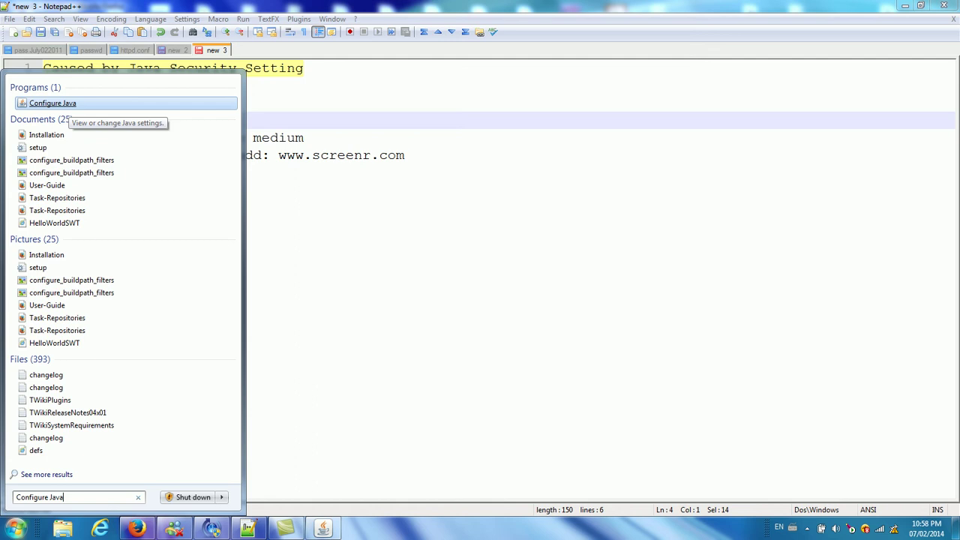
Step: Launch Configure Java and lower the Security tab level from High to Medium
key(Return)
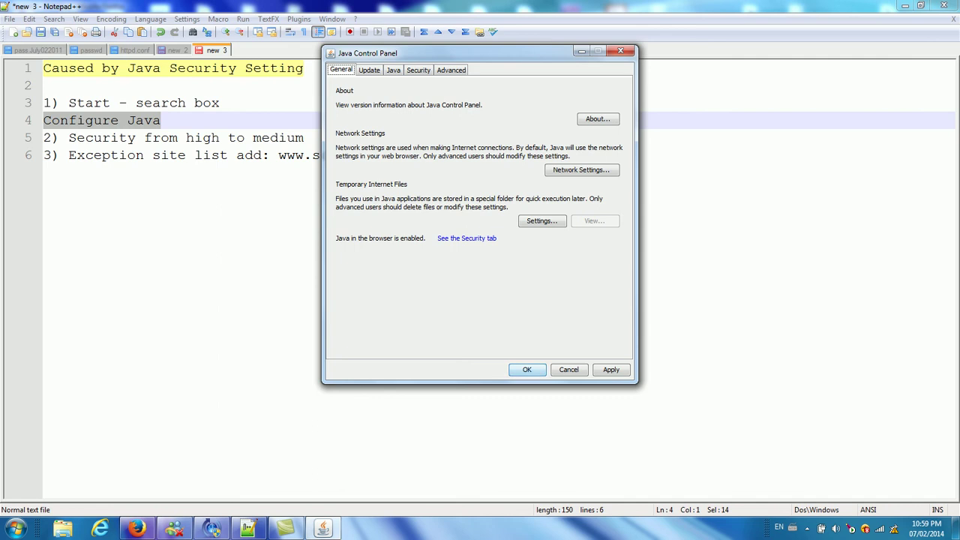
click(418, 70)
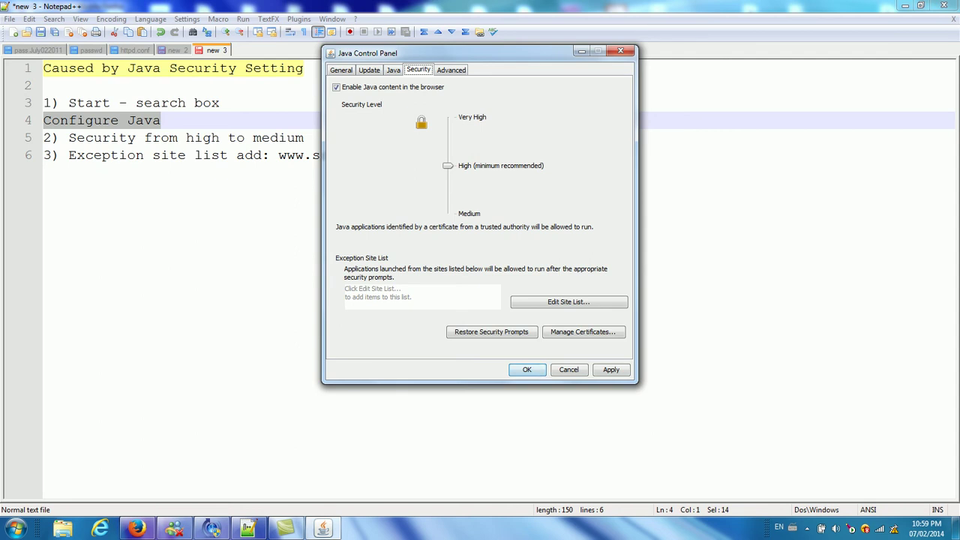
key(Tab)
key(Down)
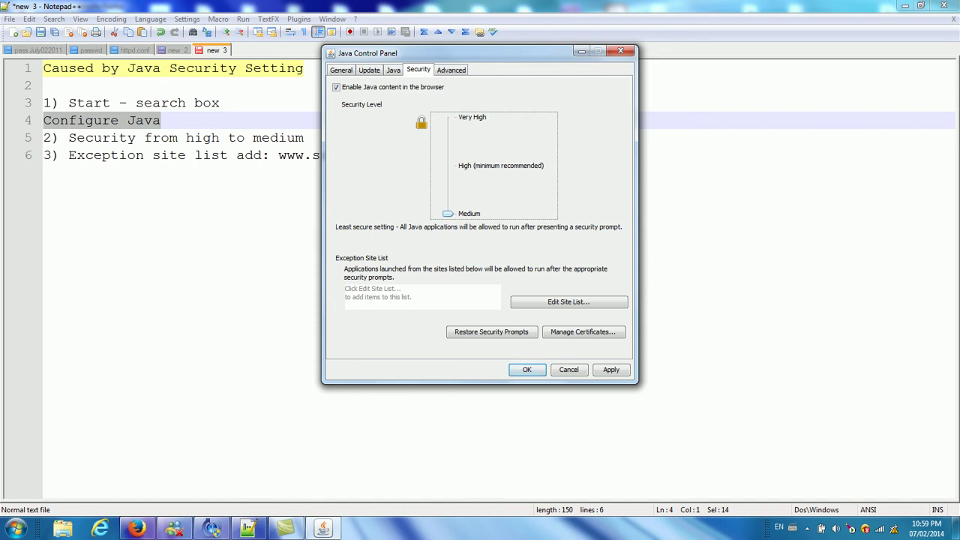
click(559, 304)
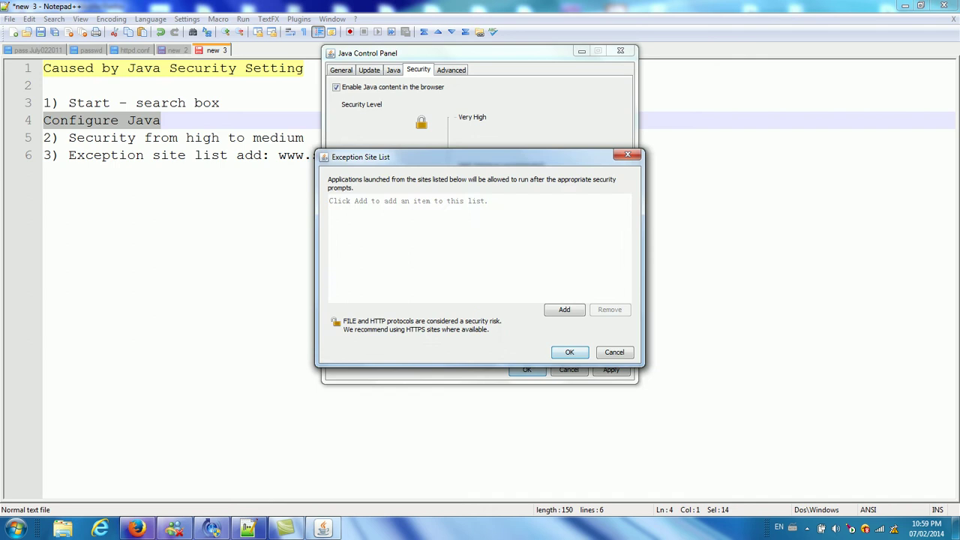
click(564, 309)
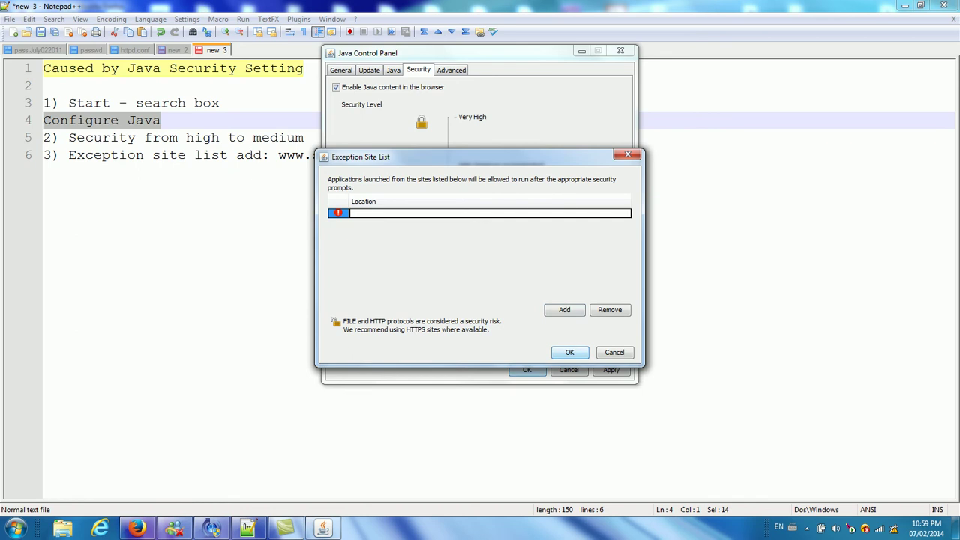
text(www.screenr.com)
click(564, 309)
click(570, 352)
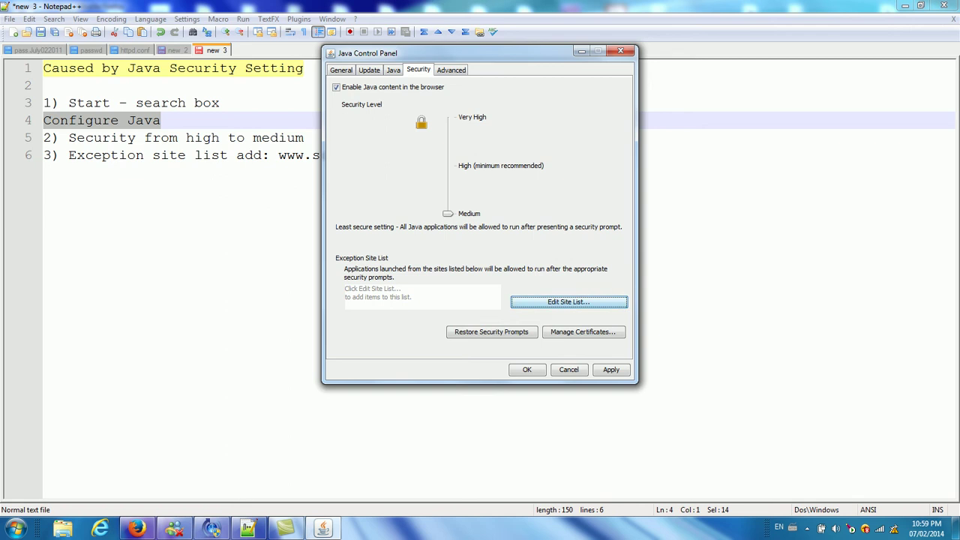
key(space)
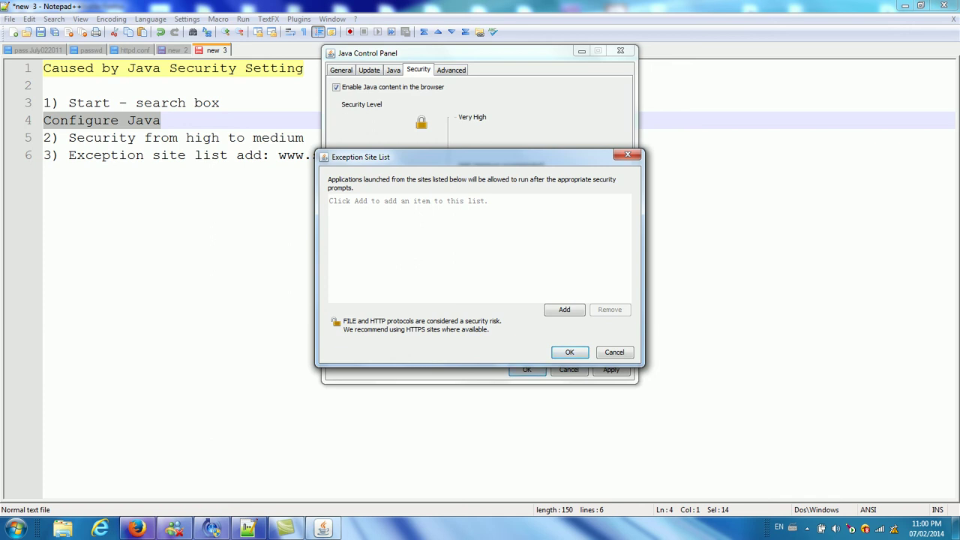
key(Return)
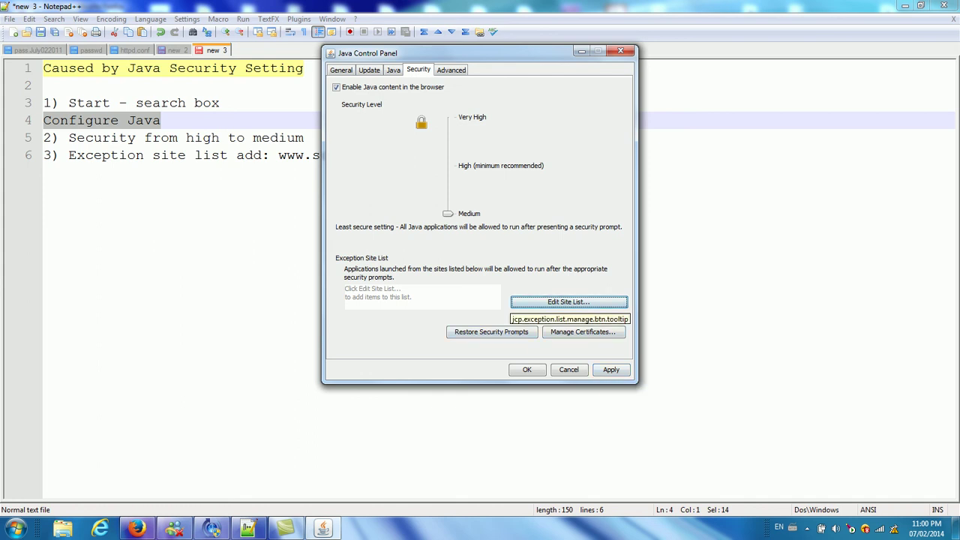
click(569, 302)
click(564, 309)
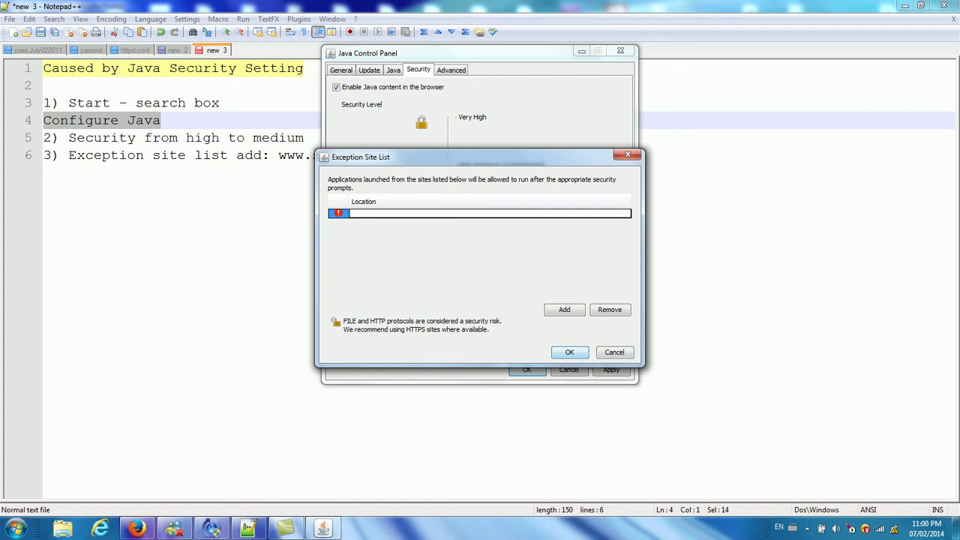
text(www.screenr.com)
click(564, 309)
click(570, 352)
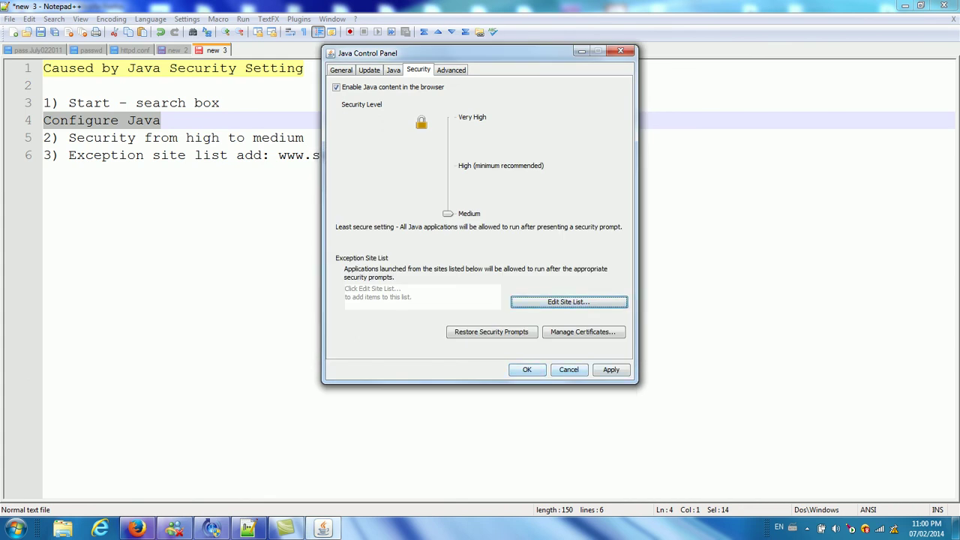
click(526, 370)
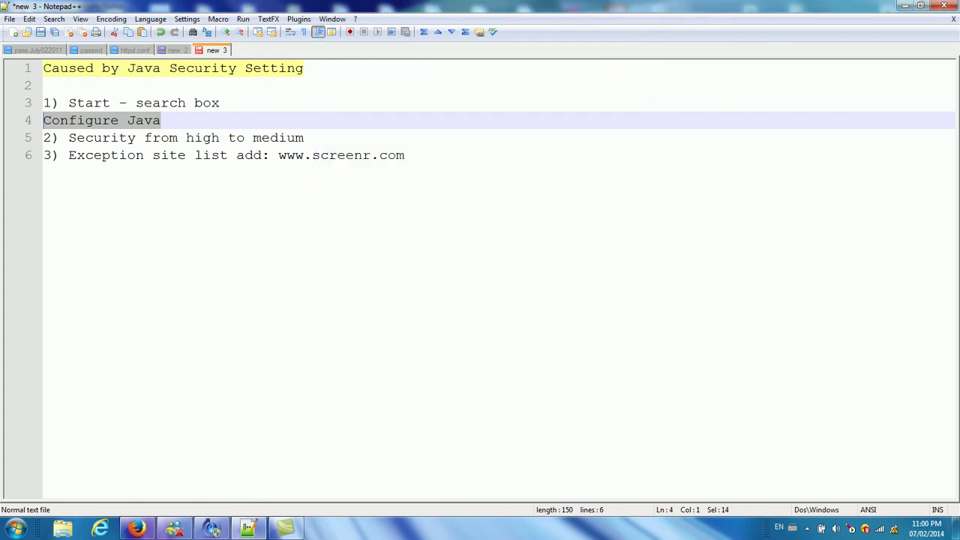
Step: Accept, run and allow the Screenr Java recorder, sizing its capture frame to 1538 x 790
click(137, 528)
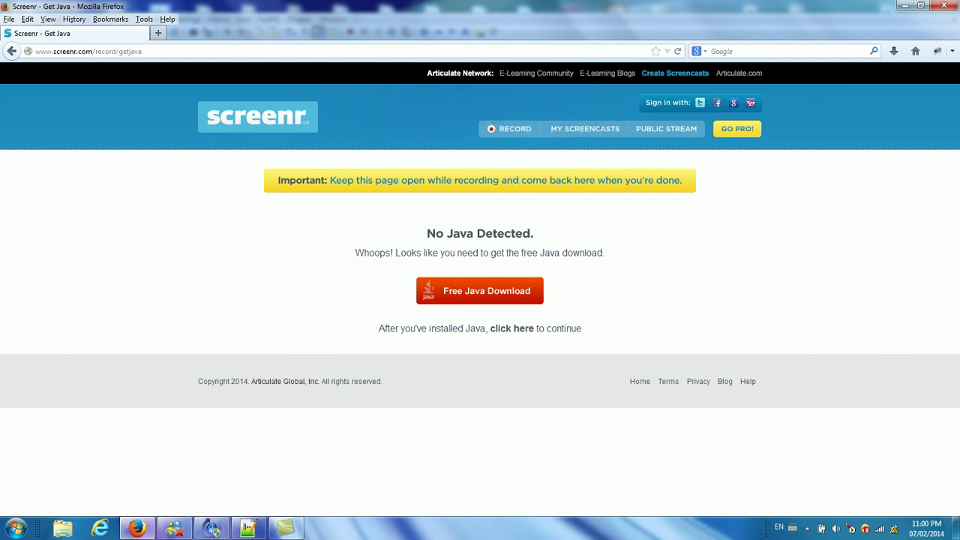
click(511, 128)
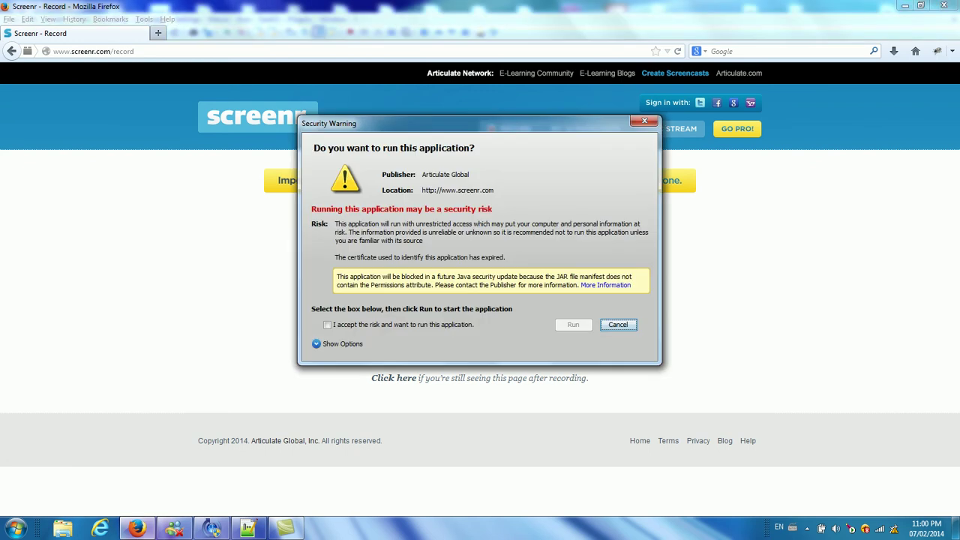
click(327, 324)
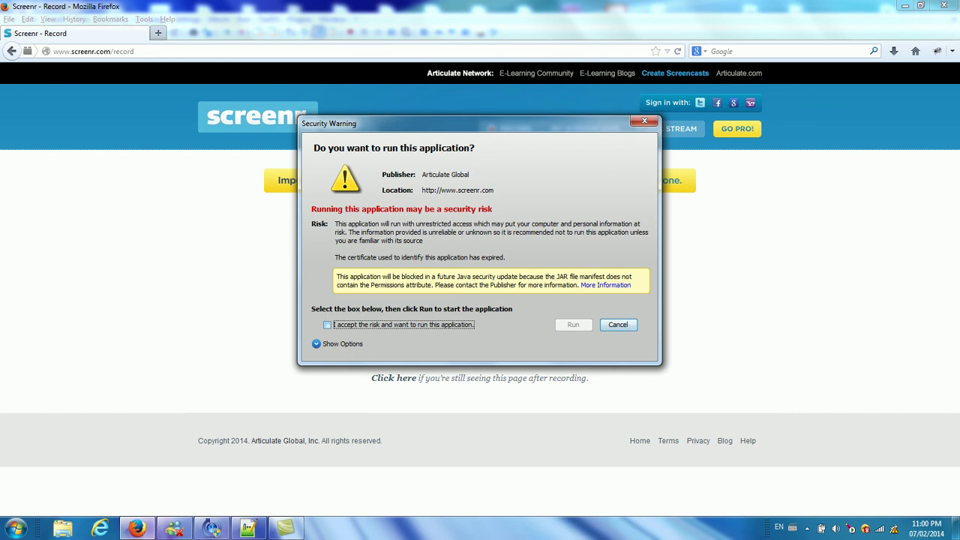
key(Tab)
key(Return)
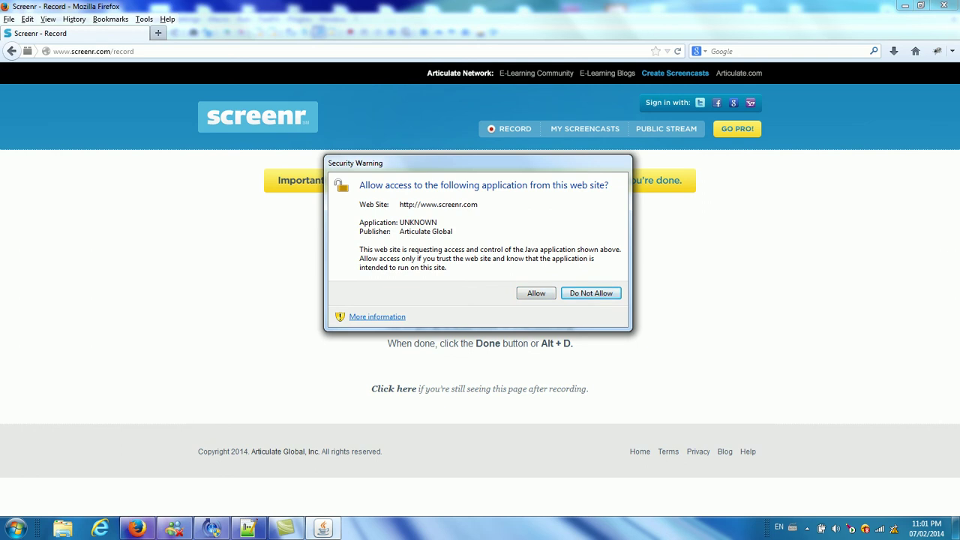
click(535, 293)
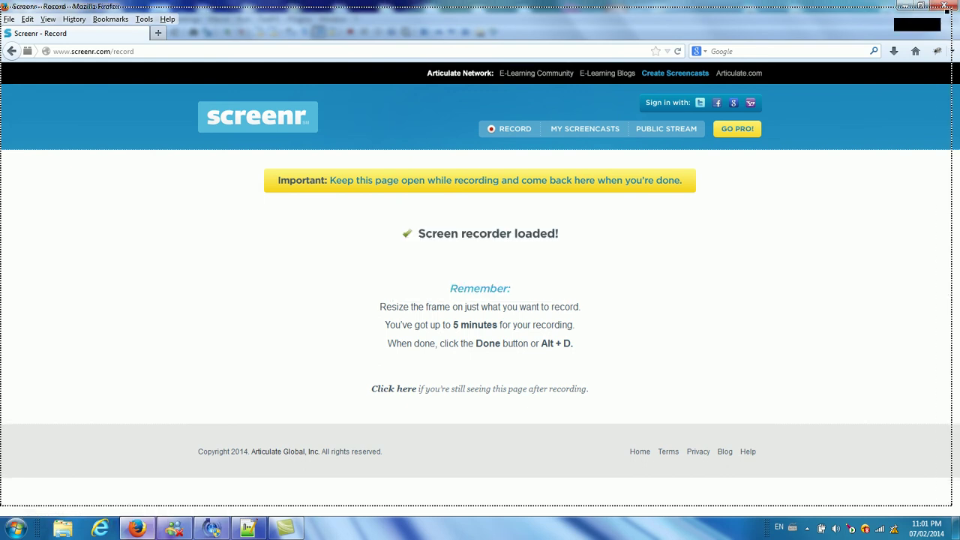
drag(951, 6, 921, 35)
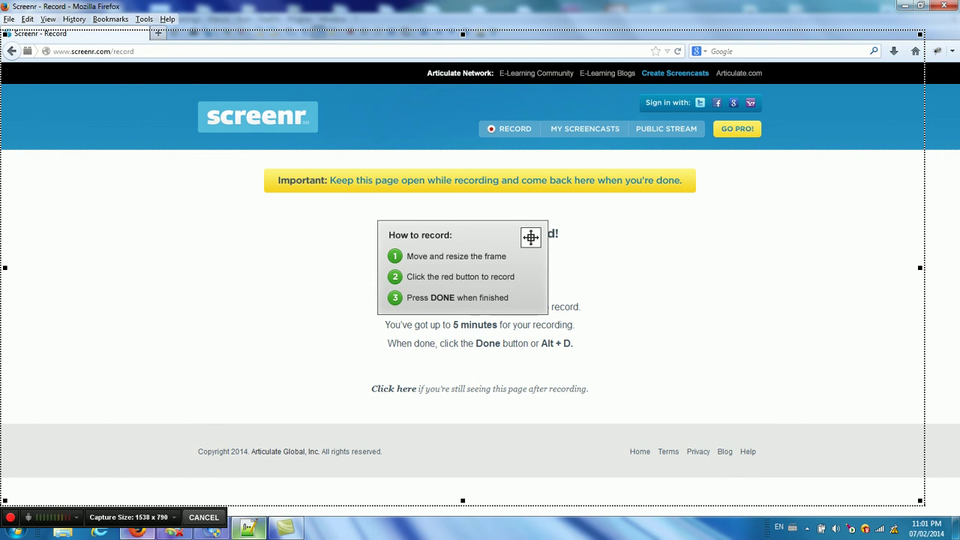
click(248, 529)
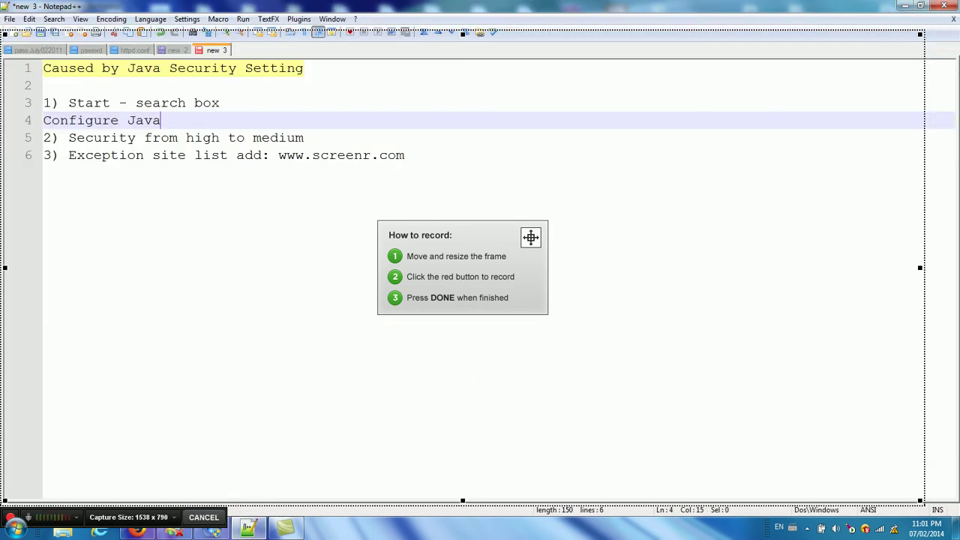
key(ctrl+Tab)
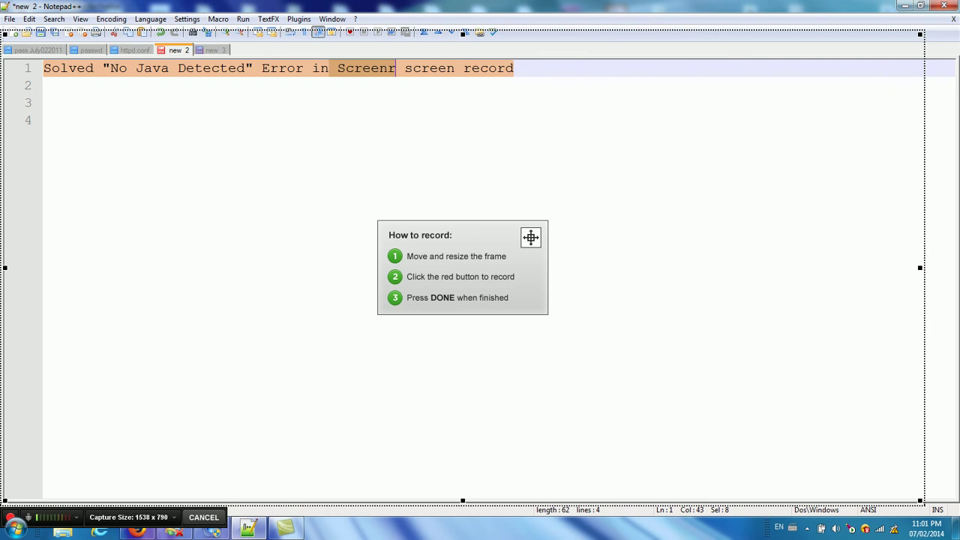
key(ctrl+Tab)
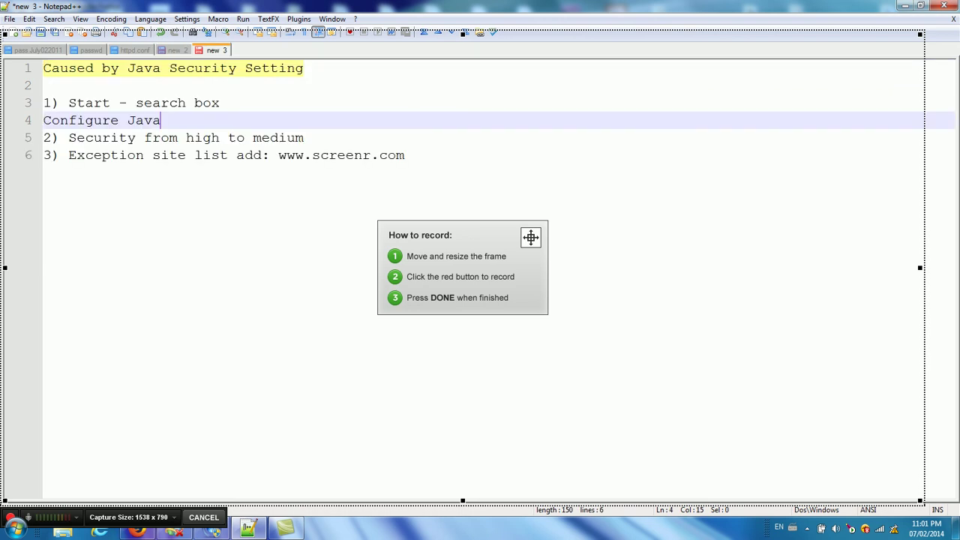
key(Home)
key(shift+Right)
key(shift+Right)
key(shift+Right)
key(shift+Right)
key(shift+Right)
key(shift+Right)
key(shift+Right)
key(shift+Right)
key(shift+Right)
key(shift+Right)
key(shift+Right)
key(shift+Right)
key(shift+Right)
key(shift+Right)
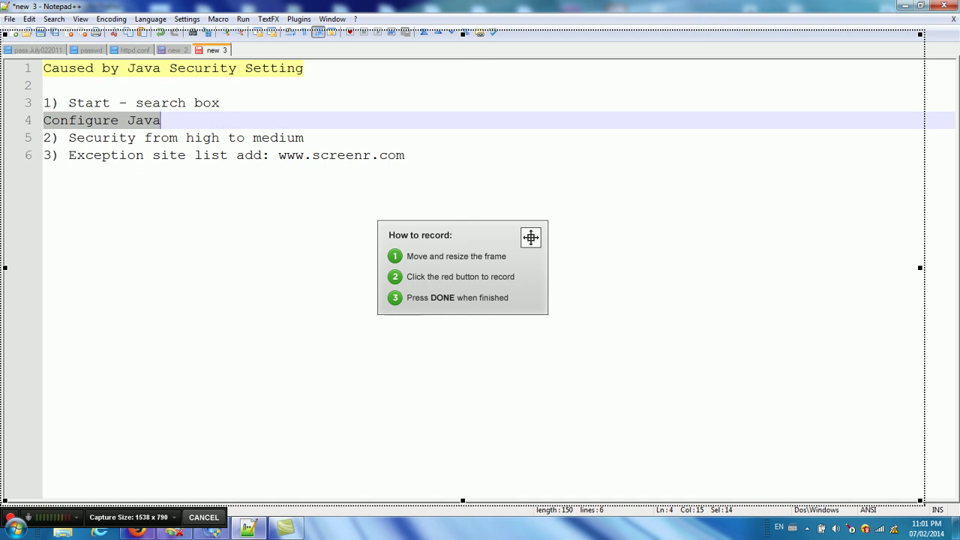
drag(68, 137, 297, 137)
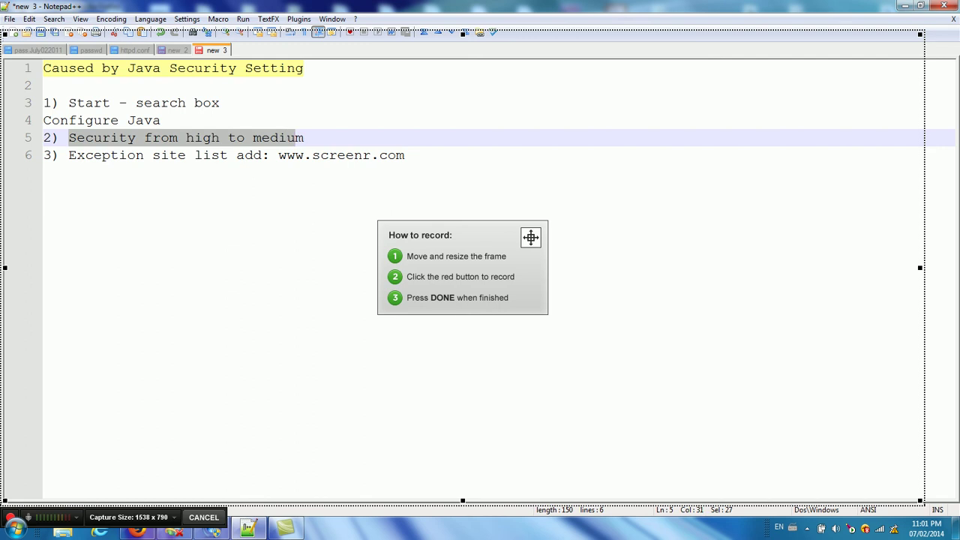
drag(68, 155, 405, 154)
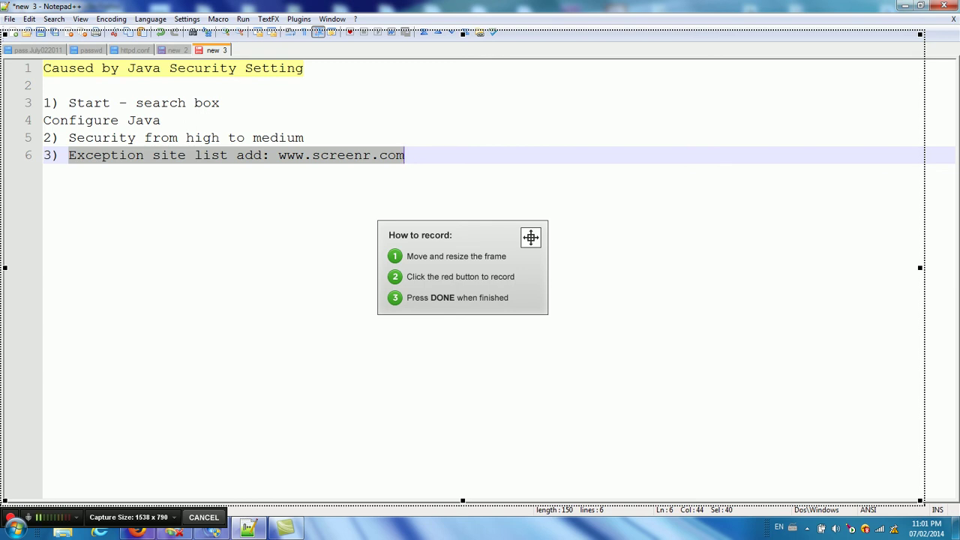
drag(279, 156, 404, 155)
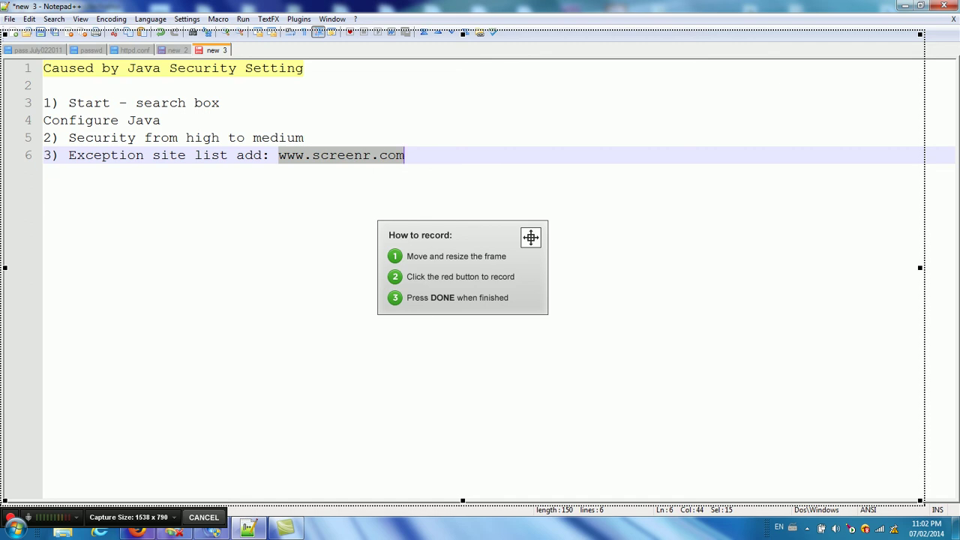
drag(68, 138, 304, 137)
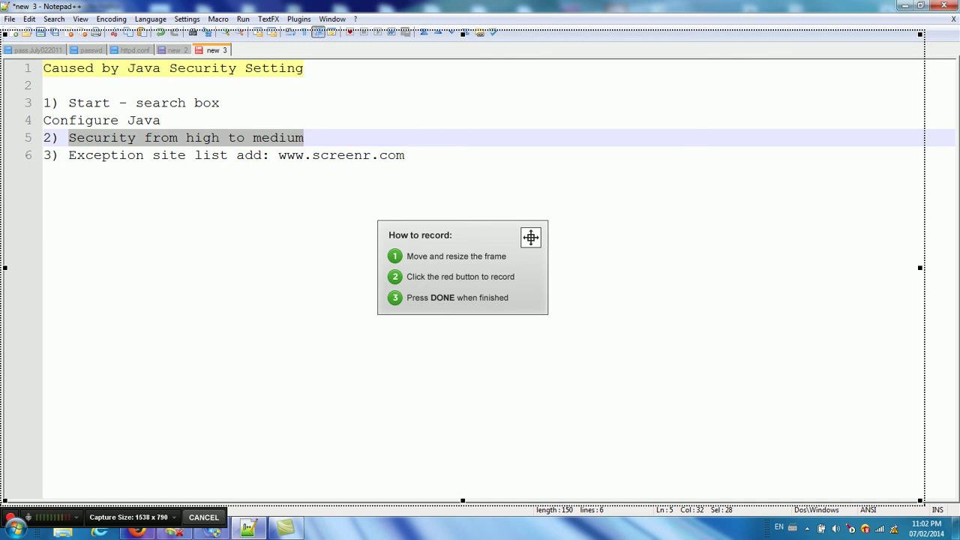
drag(279, 154, 405, 155)
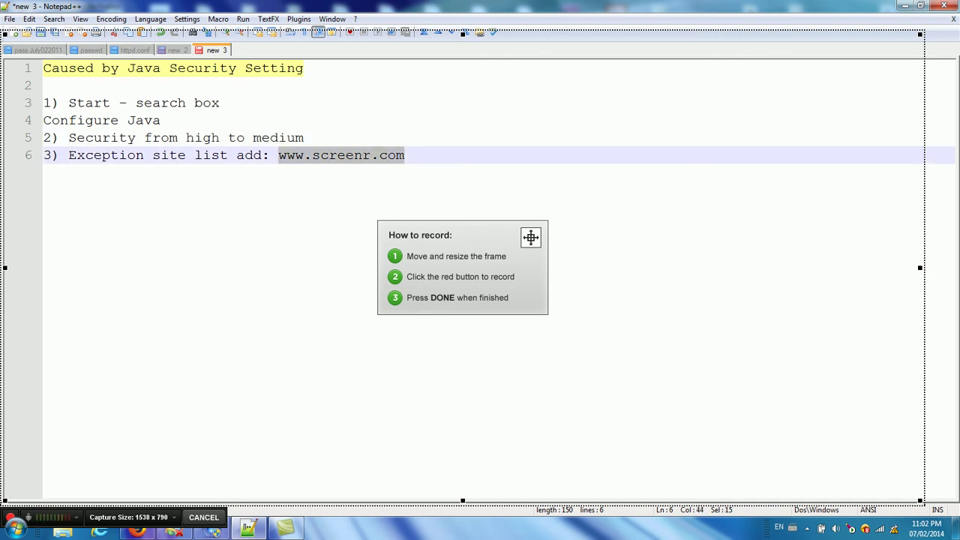